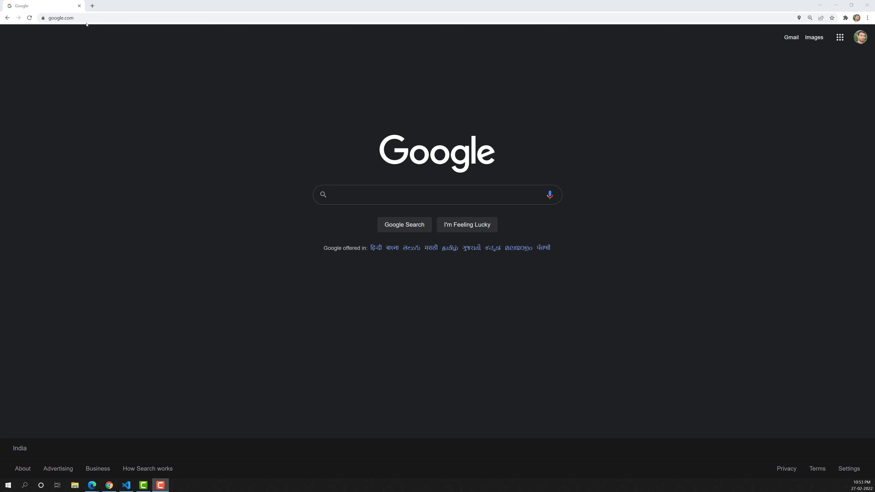
# Search Google for 'karma runner' from the Chrome address bar.
pyautogui.click(97, 21)
pyautogui.write('k')
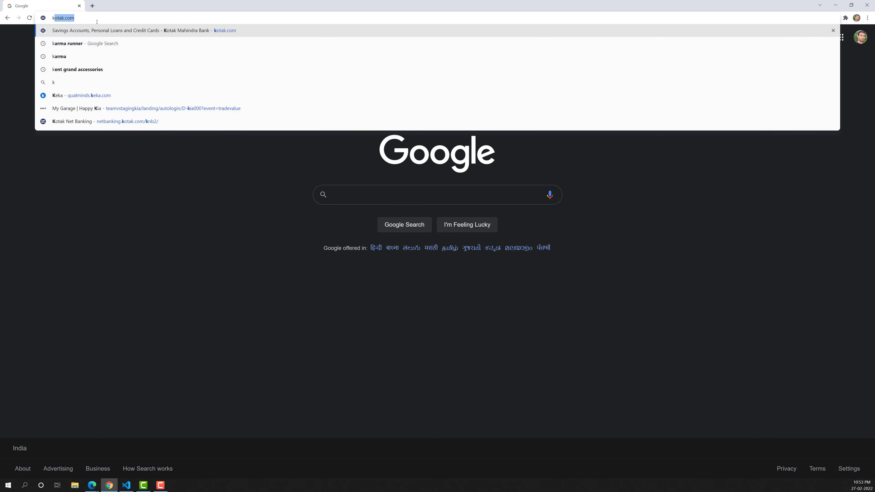
pyautogui.write('arma runner')
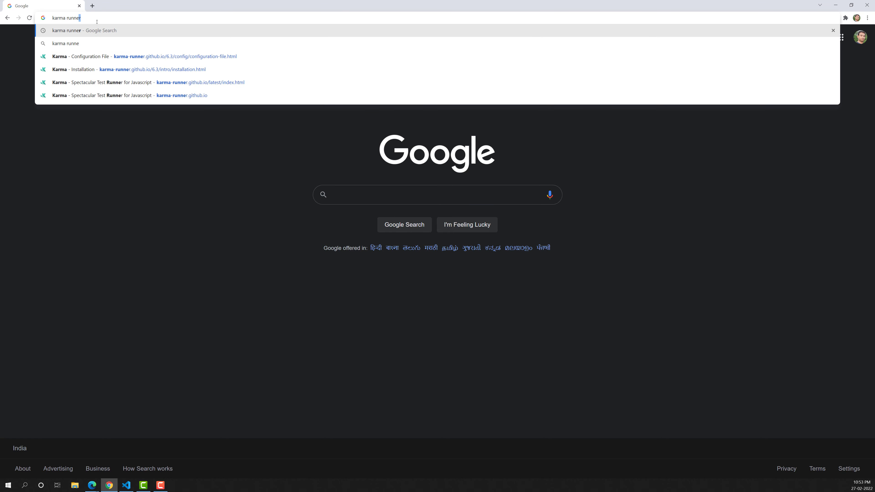
pyautogui.press('Return')
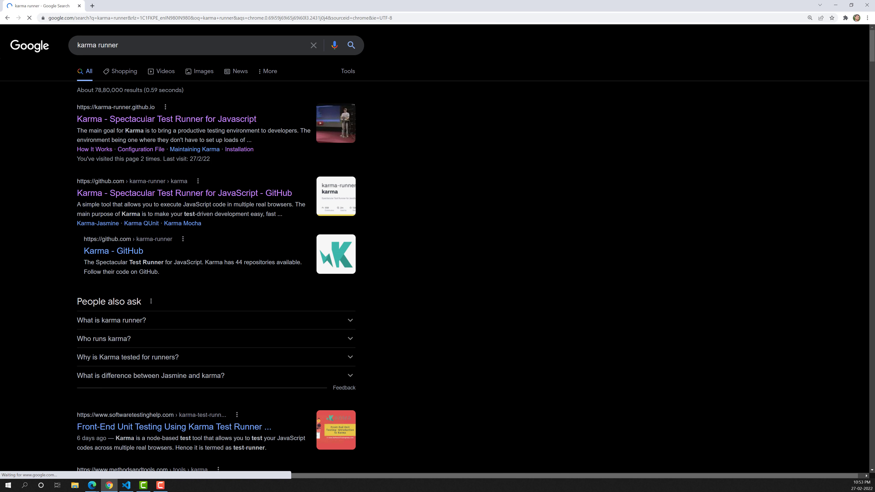
# Open the Karma site's Installation page, then show the project's package.json in VS Code.
pyautogui.click(207, 120)
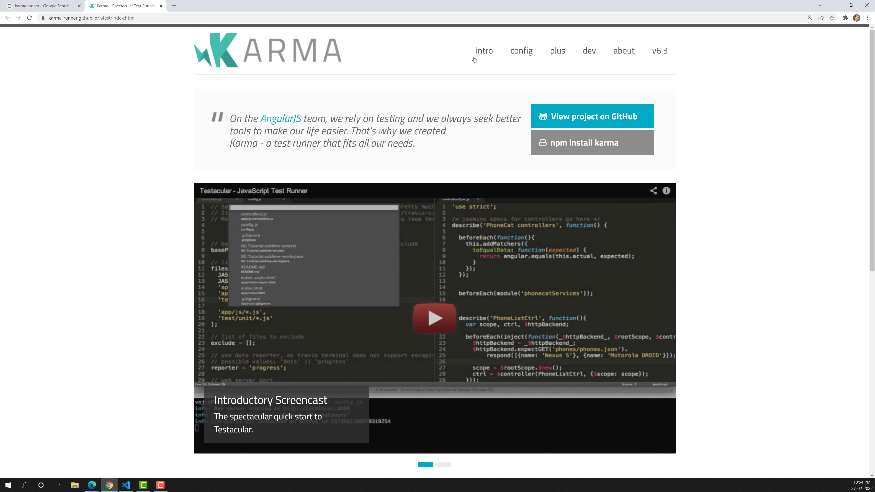
pyautogui.moveTo(488, 48)
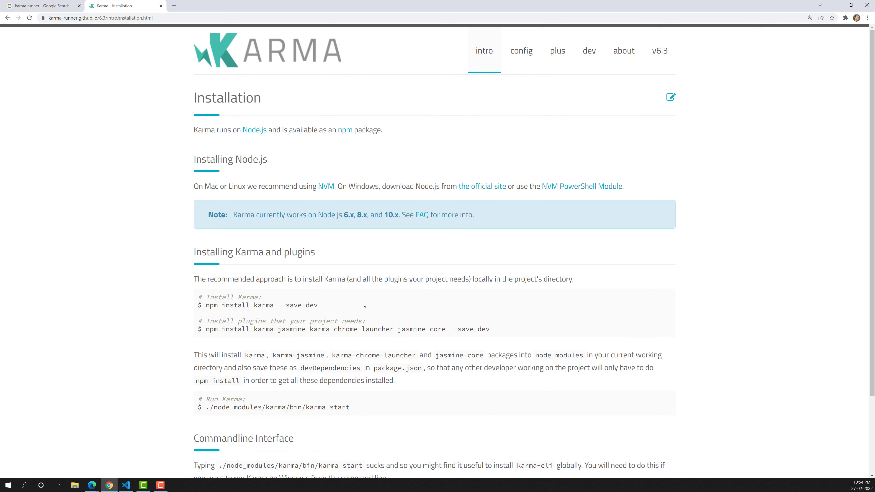
pyautogui.click(126, 485)
pyautogui.click(18, 40)
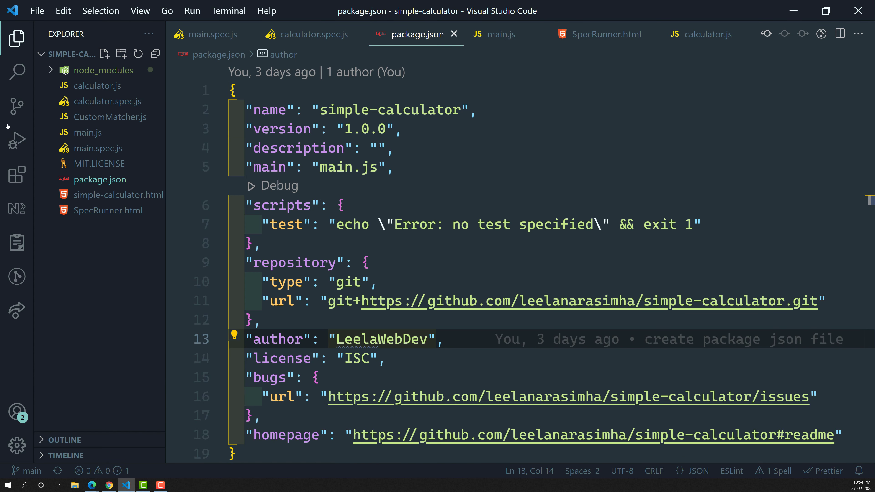
# Open SpecRunner.html and review its CustomMatcher.js and main.spec.js script includes.
pyautogui.rightClick(102, 211)
pyautogui.press('Escape')
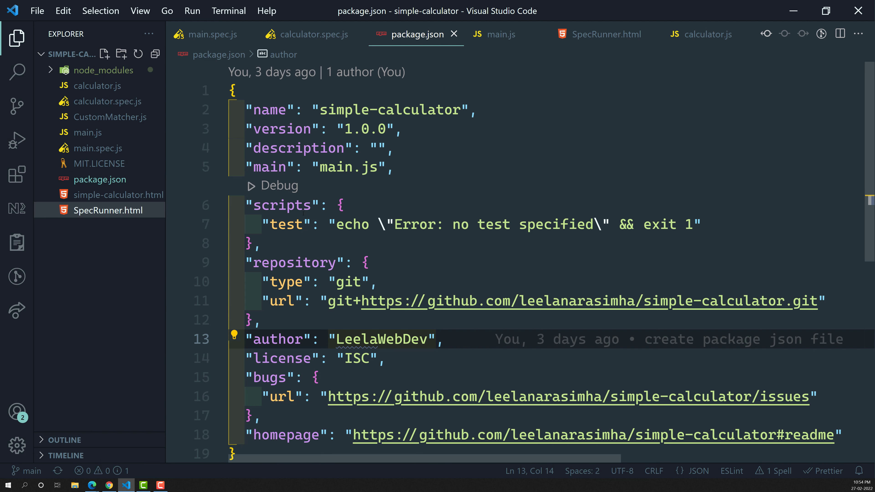
pyautogui.click(79, 212)
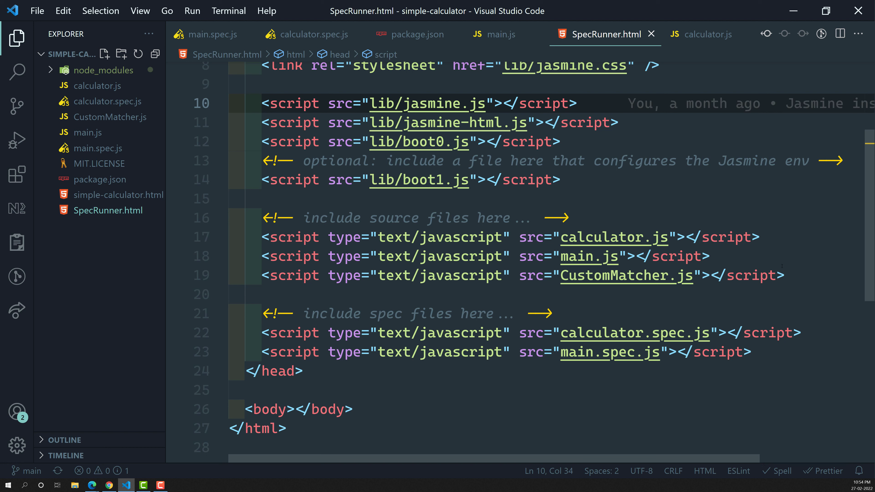
pyautogui.click(785, 275)
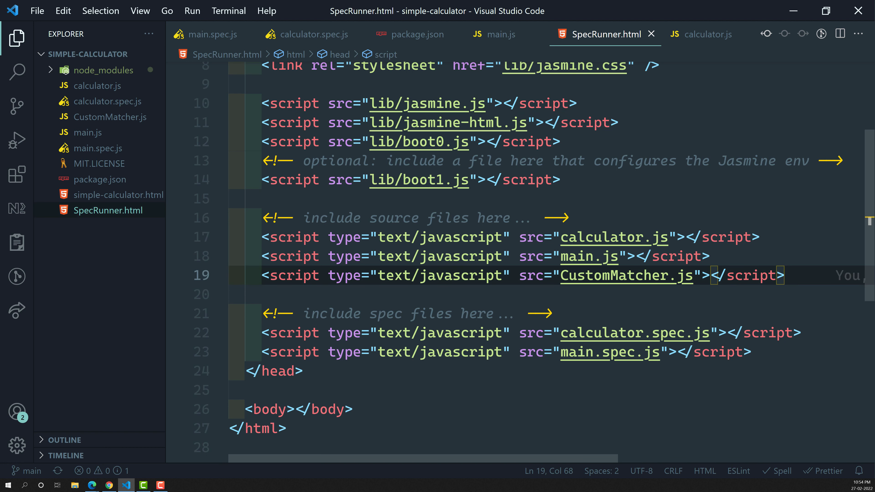
pyautogui.click(789, 351)
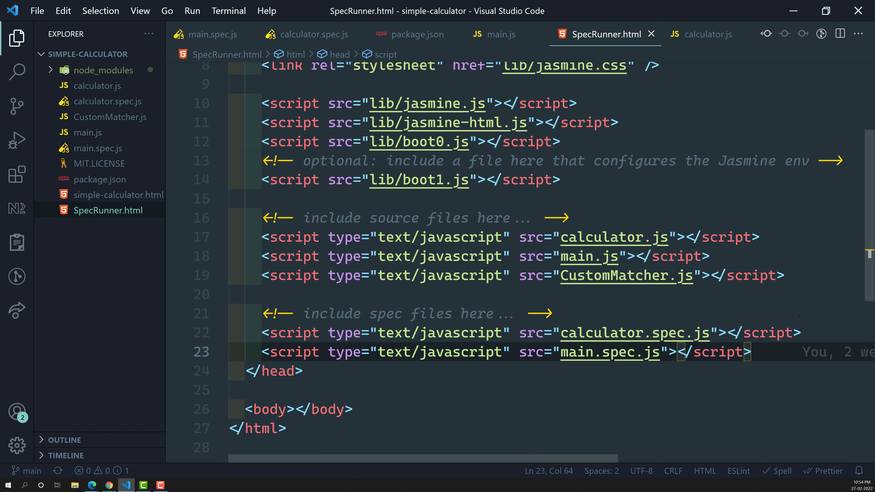
pyautogui.moveTo(537, 334)
# Select the npm install karma --save-dev command on the Karma Installation page.
pyautogui.click(109, 486)
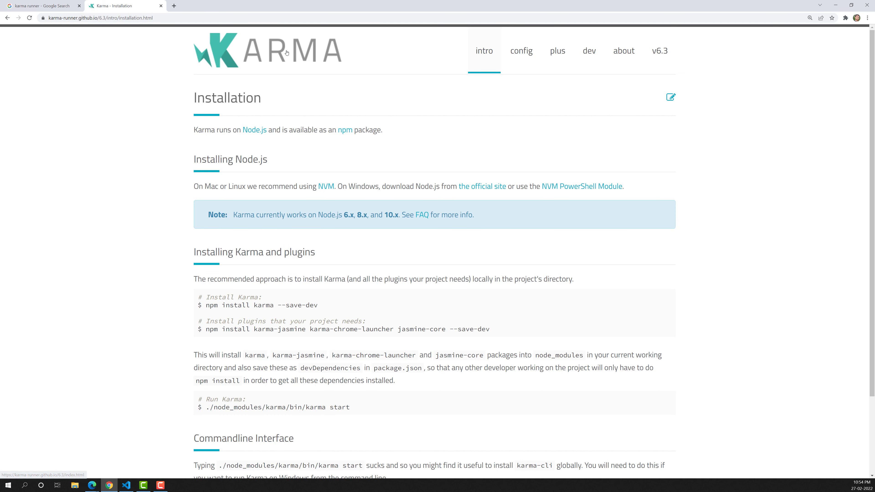
pyautogui.click(490, 54)
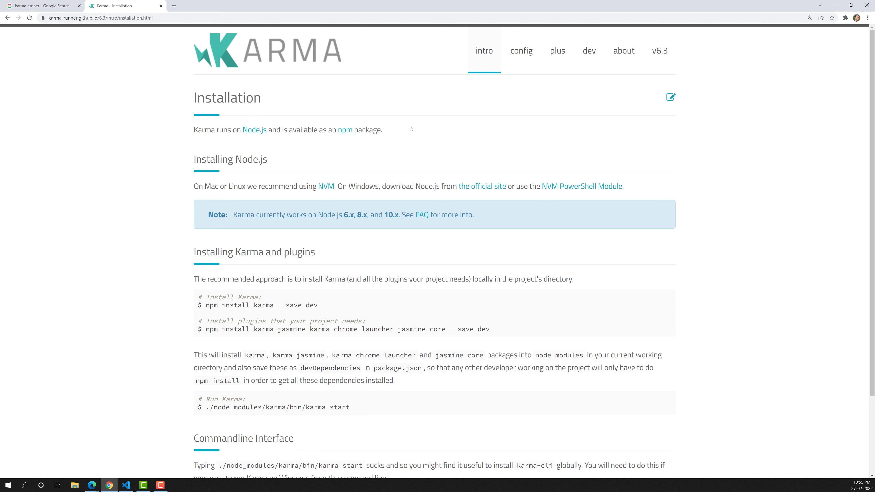
pyautogui.scroll(-3, 523, 180)
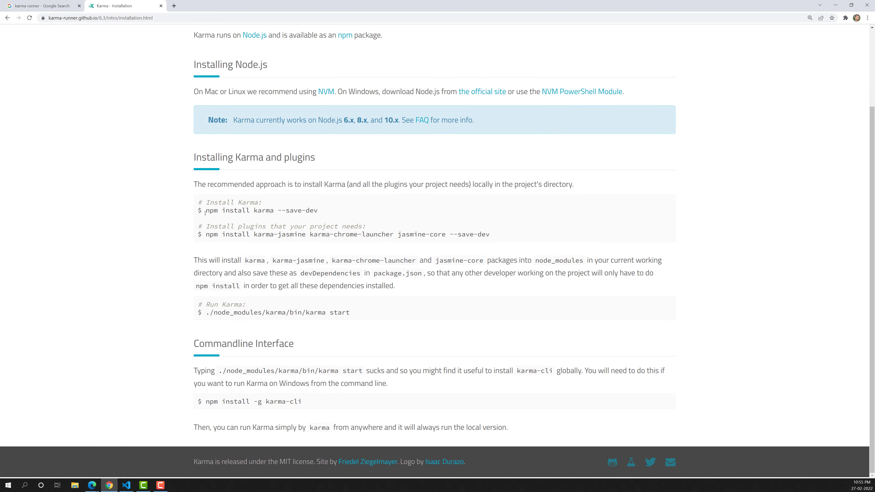
pyautogui.moveTo(204, 212); pyautogui.dragTo(324, 214)
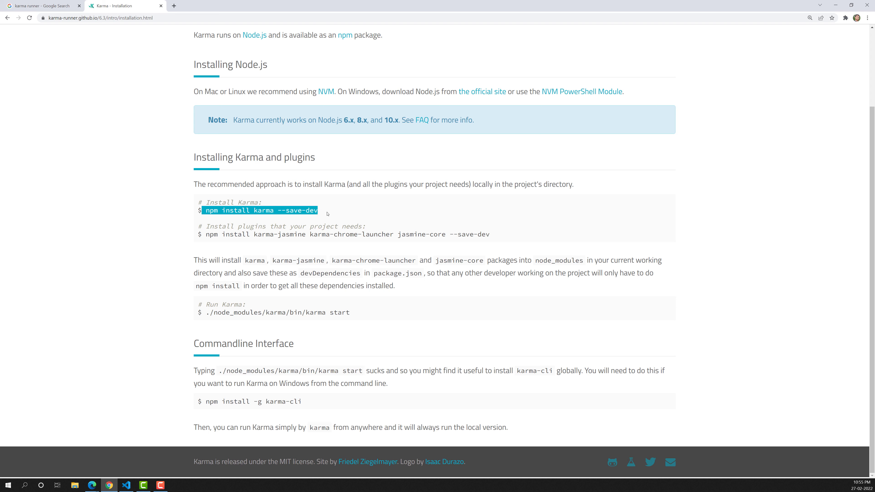
pyautogui.doubleClick(268, 213)
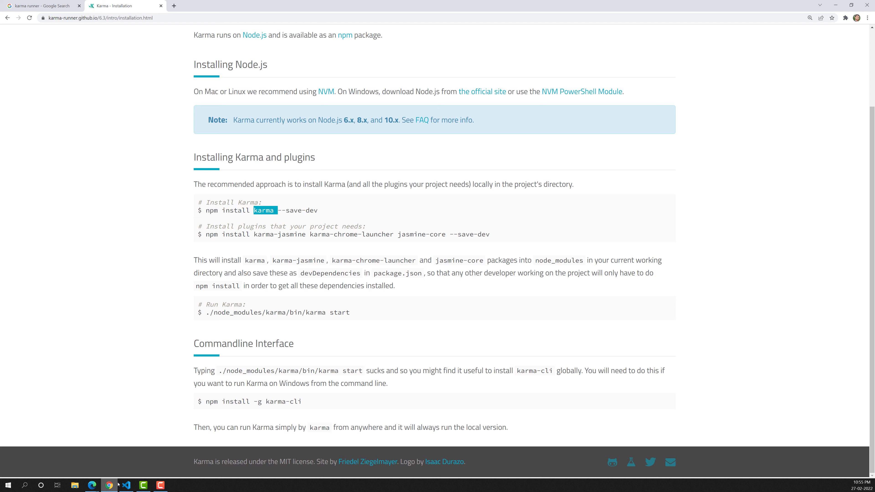
# Open a maximized Command Prompt at D:\projects\simple-calculator via Reveal in File Explorer.
pyautogui.click(130, 485)
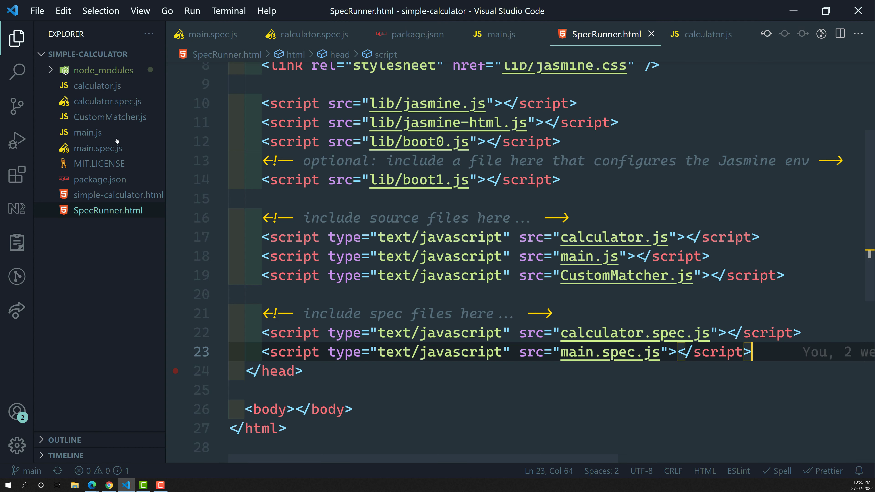
pyautogui.rightClick(99, 179)
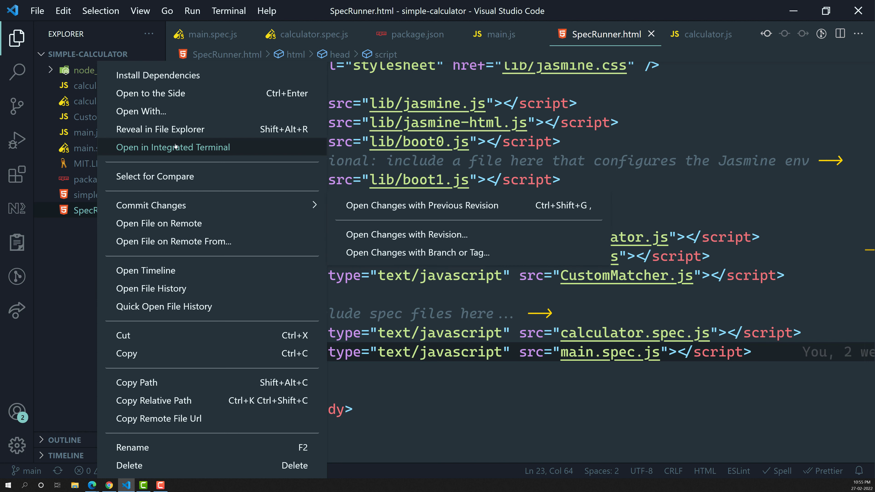
pyautogui.click(179, 129)
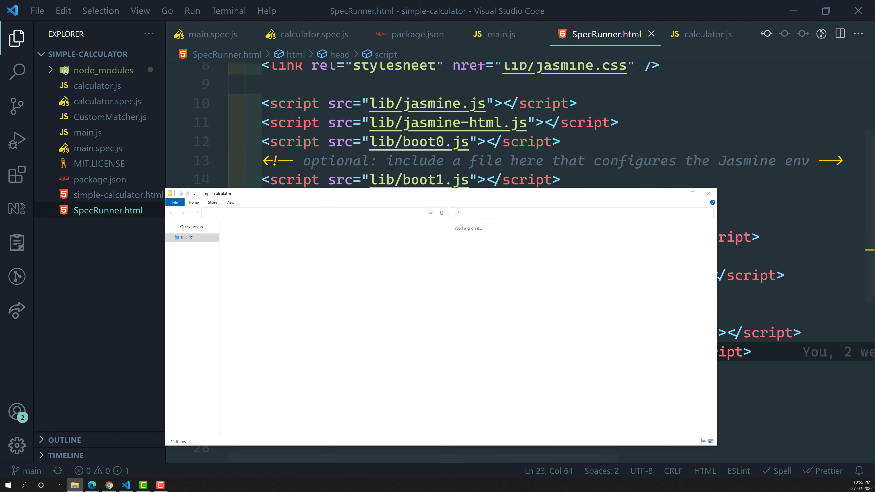
pyautogui.click(379, 216)
pyautogui.write('cmd')
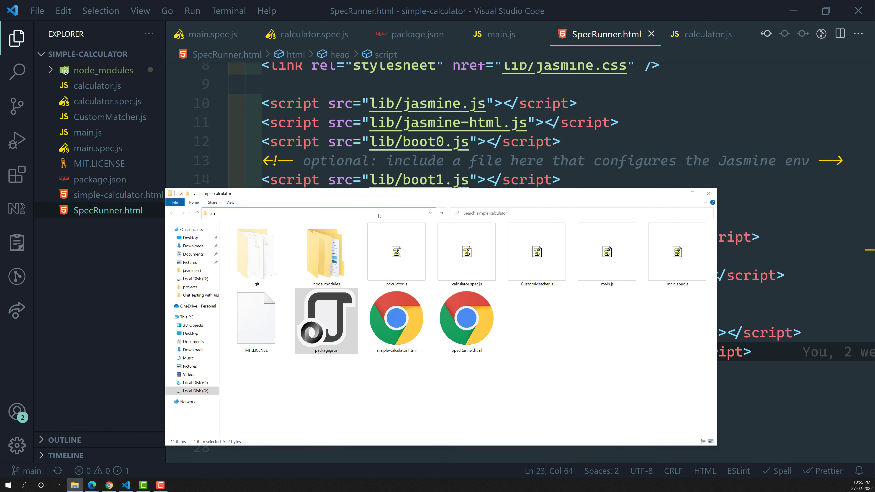
pyautogui.press('Return')
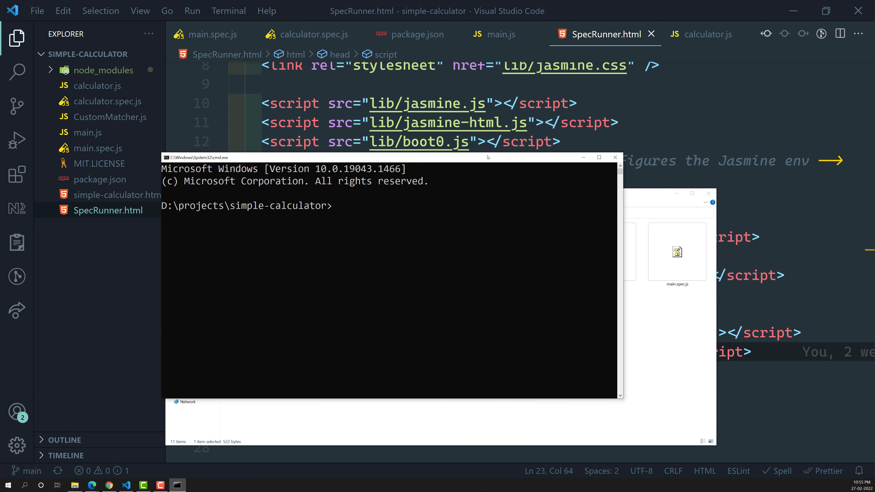
pyautogui.press('super+Up')
# Run npm install karma --save-dev in the project's Command Prompt.
pyautogui.click(327, 148)
pyautogui.write('npm install karma --save-dev')
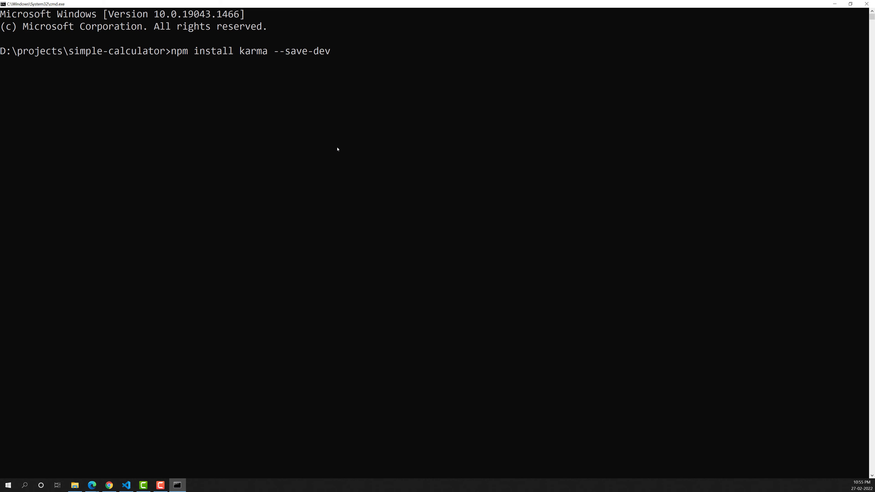
pyautogui.press('Return')
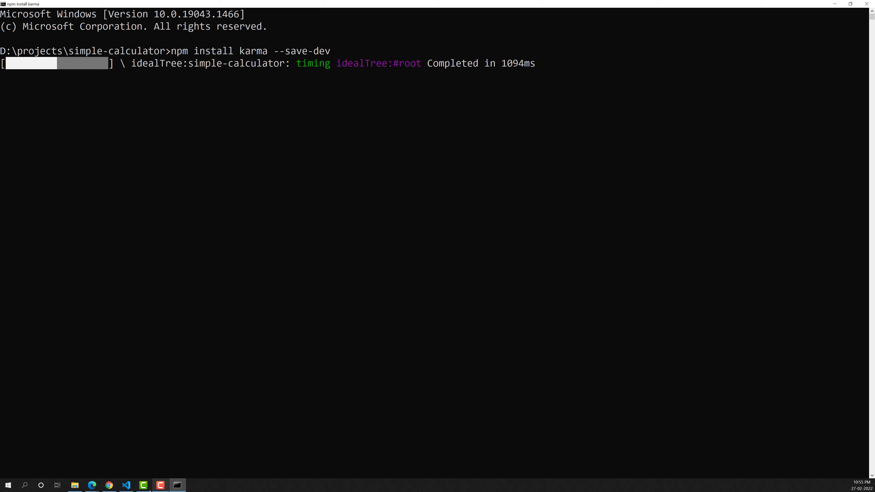
pyautogui.click(126, 486)
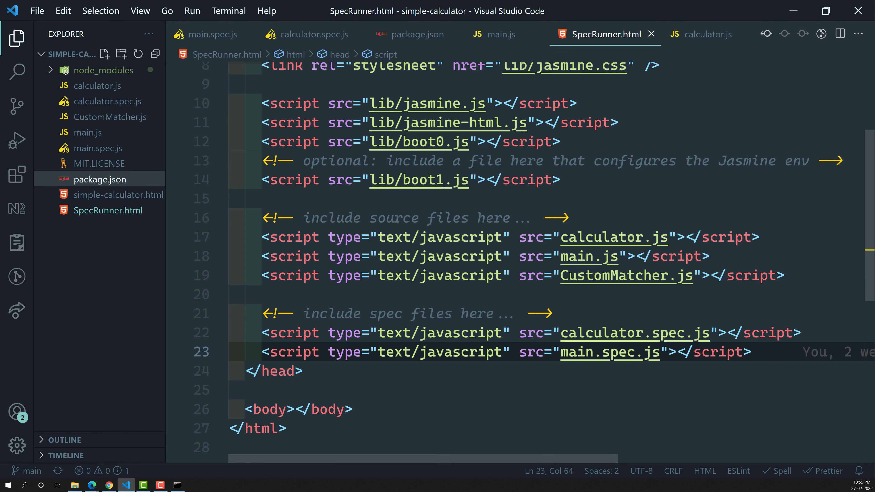
# Review SpecRunner.html's jasmine.js include and confirm the karma install added 103 packages.
pyautogui.scroll(3, 444, 199)
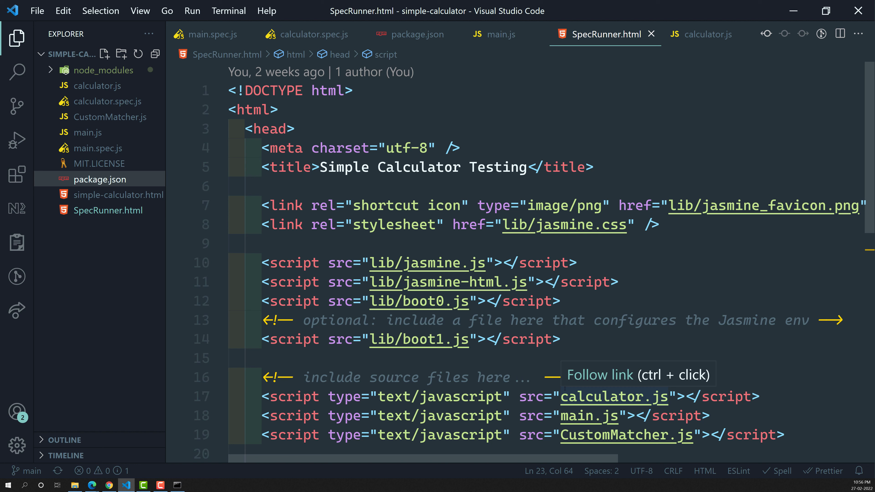
pyautogui.click(185, 486)
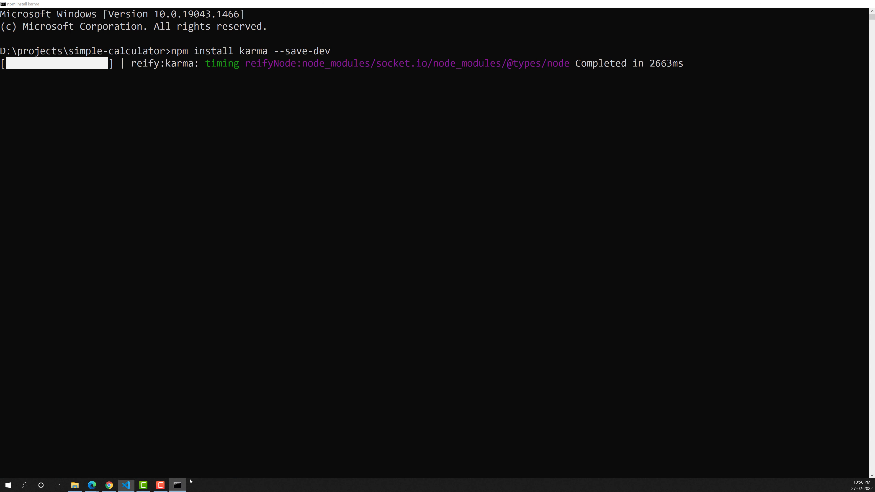
pyautogui.click(126, 486)
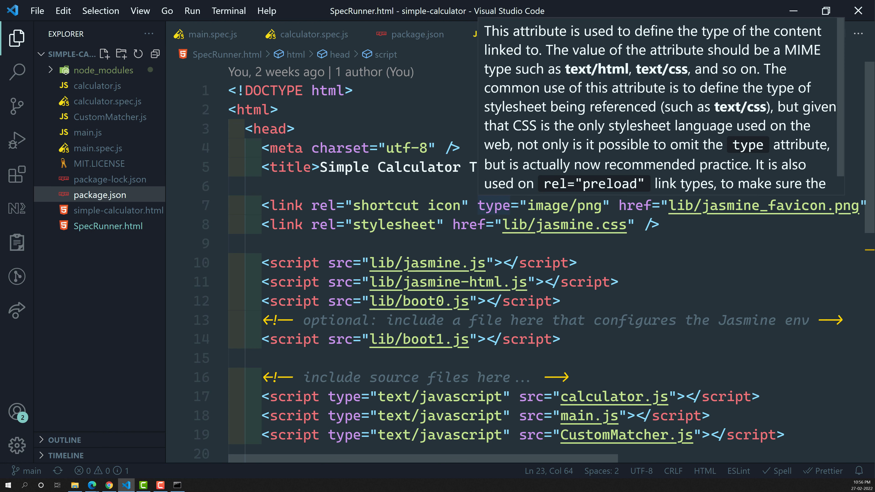
pyautogui.moveTo(403, 263); pyautogui.dragTo(478, 263)
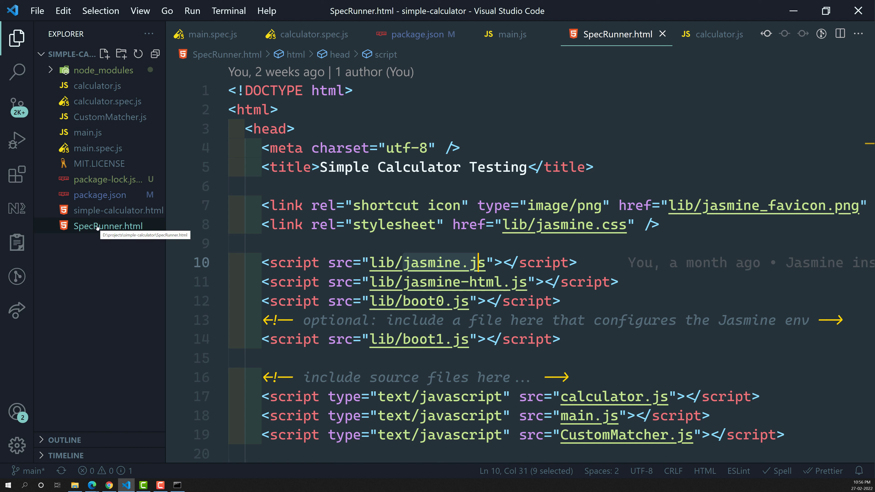
pyautogui.scroll(-1, 453, 249)
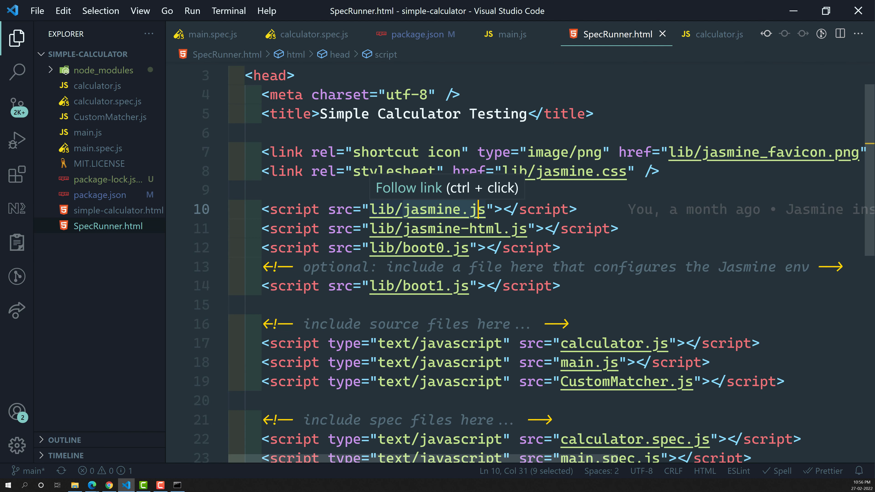
pyautogui.click(177, 485)
pyautogui.click(282, 332)
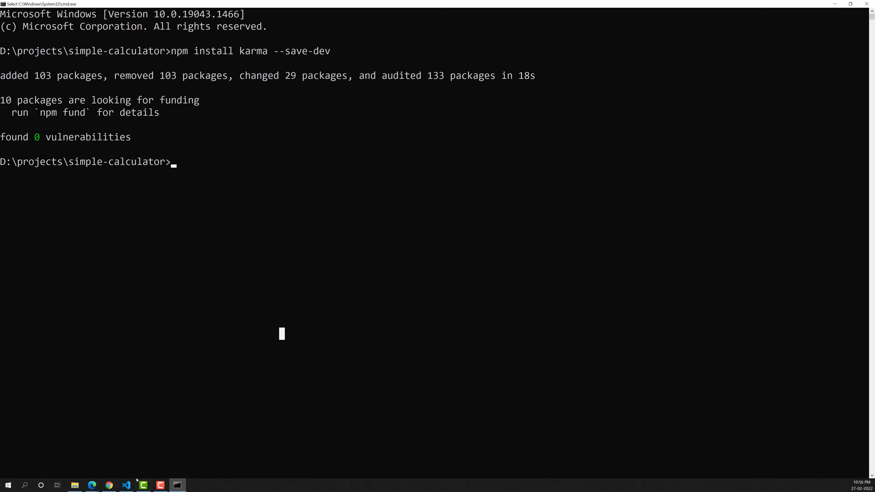
# Check the jasmine-core package name in the Karma installation instructions.
pyautogui.click(109, 485)
pyautogui.click(256, 241)
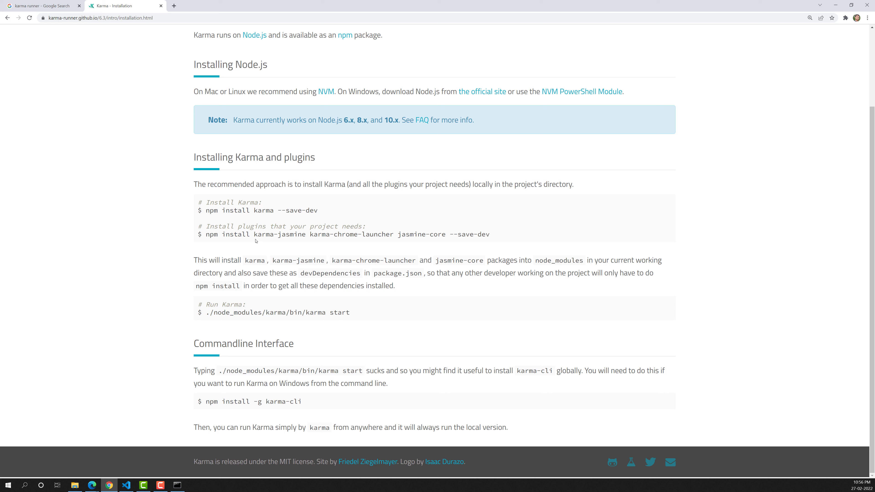
pyautogui.moveTo(399, 234); pyautogui.dragTo(449, 235)
pyautogui.click(448, 235)
# Run npm install jasmine-core --save-dev, adding 1 package with 134 audited.
pyautogui.click(178, 484)
pyautogui.click(326, 236)
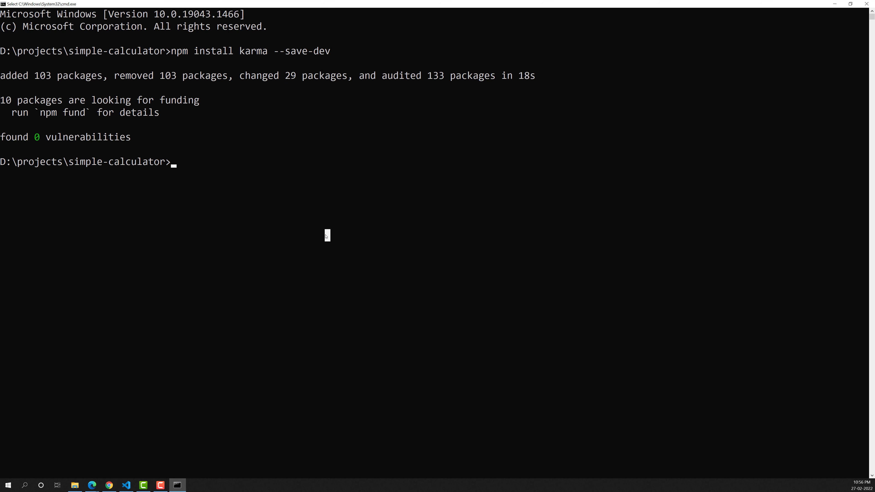
pyautogui.write('npm insta')
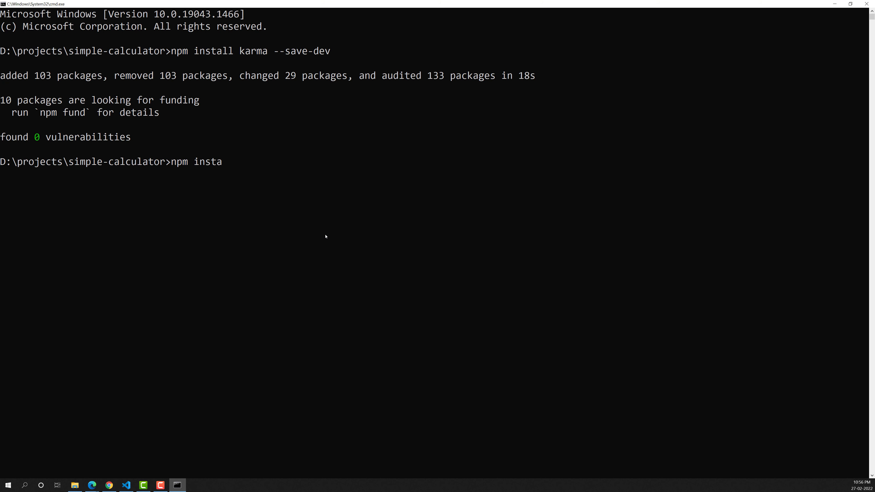
pyautogui.write('ll jasmine-core --save-dev')
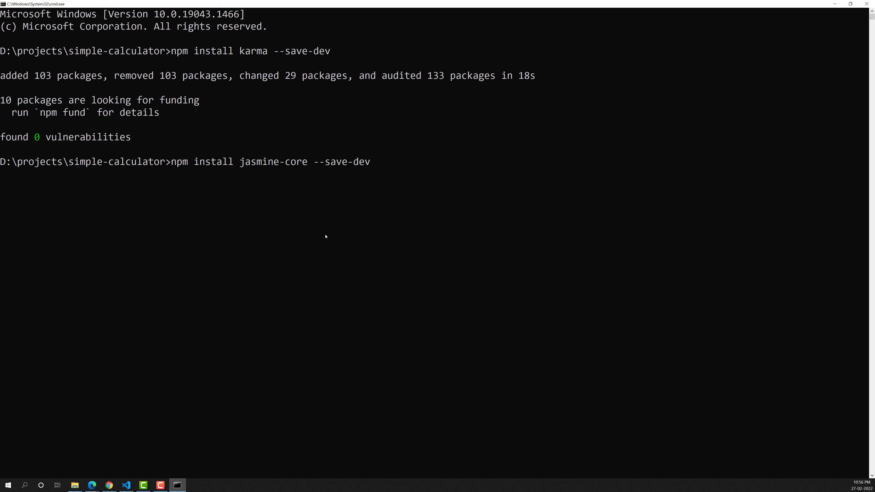
pyautogui.press('Return')
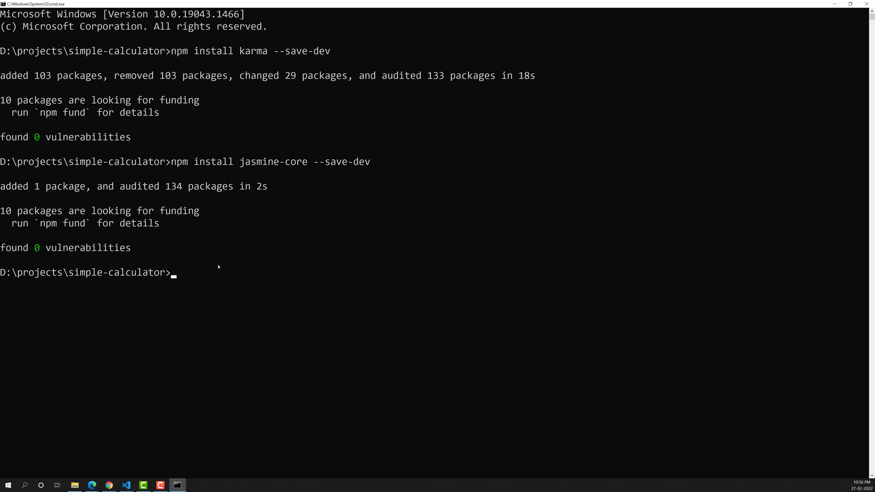
pyautogui.click(126, 485)
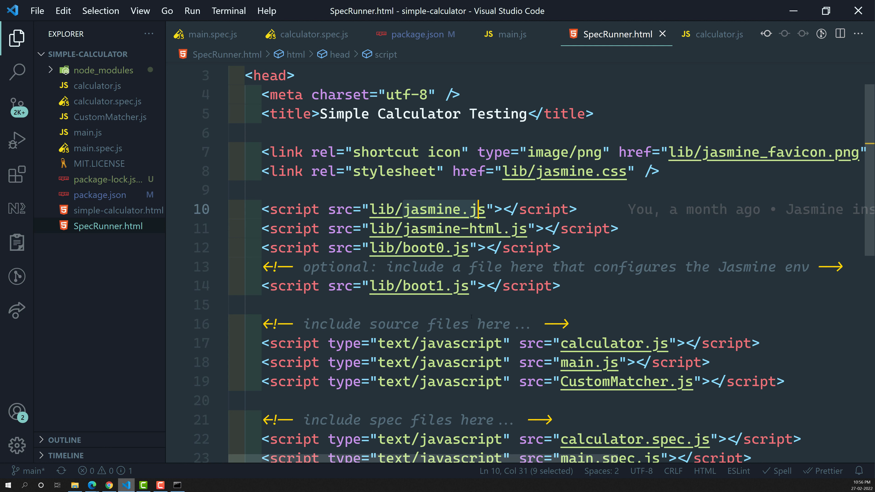
pyautogui.click(793, 10)
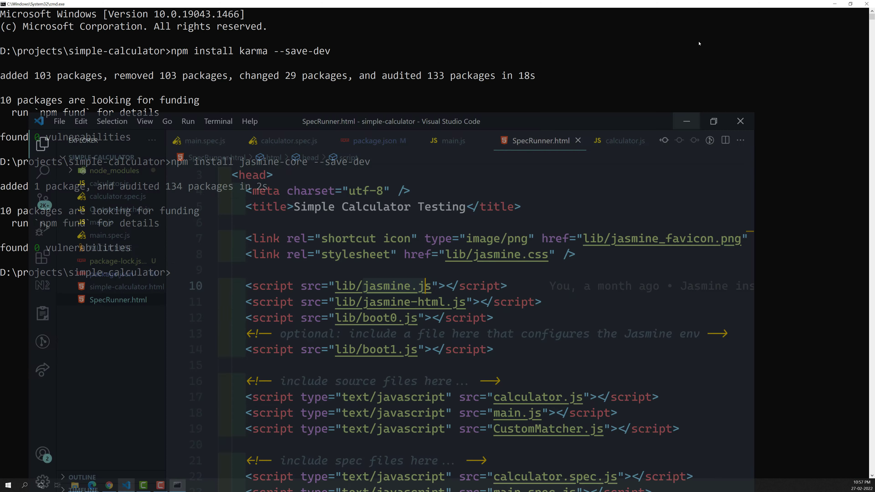
pyautogui.click(196, 272)
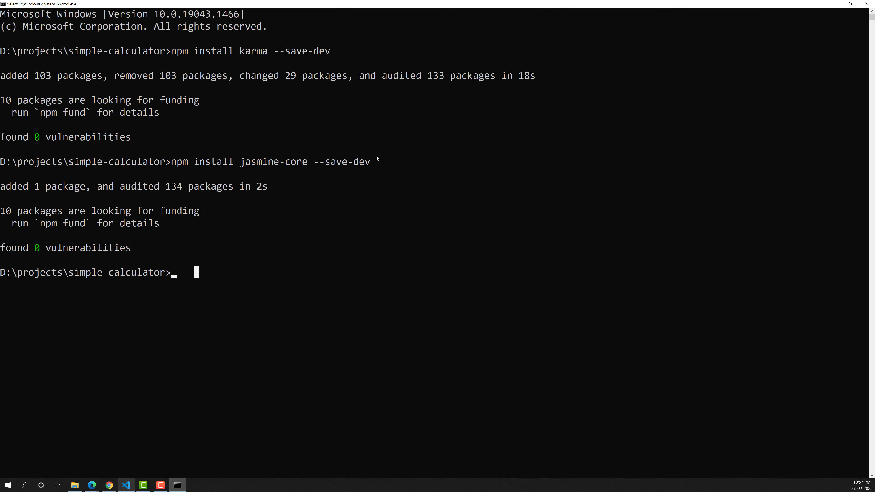
pyautogui.click(126, 485)
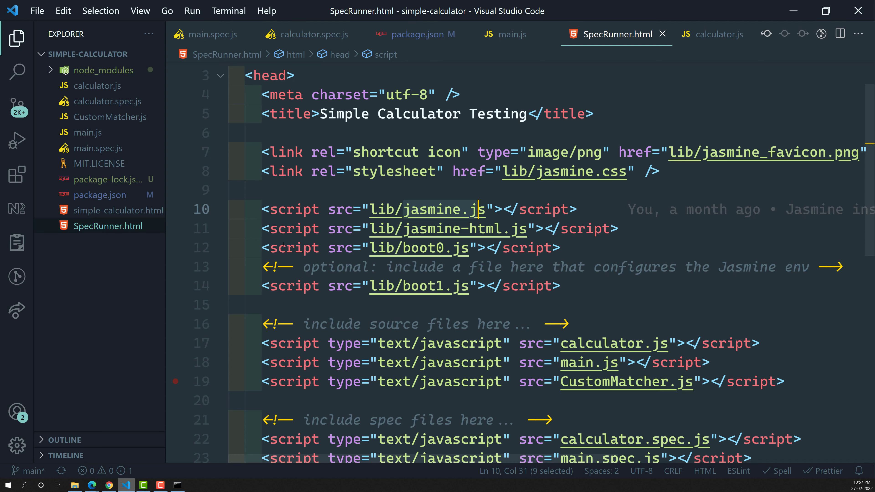
# Highlight the karma-jasmine package name in the Karma plugin install line.
pyautogui.click(109, 485)
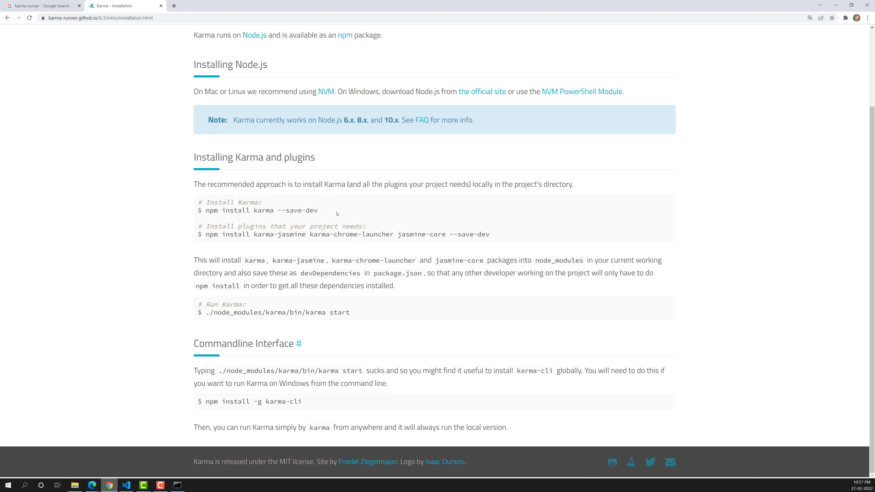
pyautogui.moveTo(254, 235); pyautogui.dragTo(386, 236)
pyautogui.click(372, 254)
pyautogui.moveTo(254, 235); pyautogui.dragTo(304, 235)
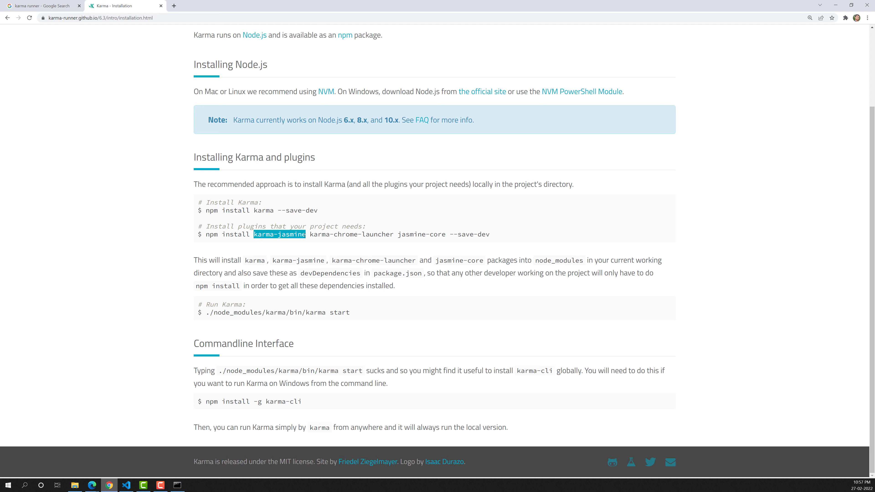
pyautogui.moveTo(294, 234); pyautogui.dragTo(265, 235)
pyautogui.click(299, 244)
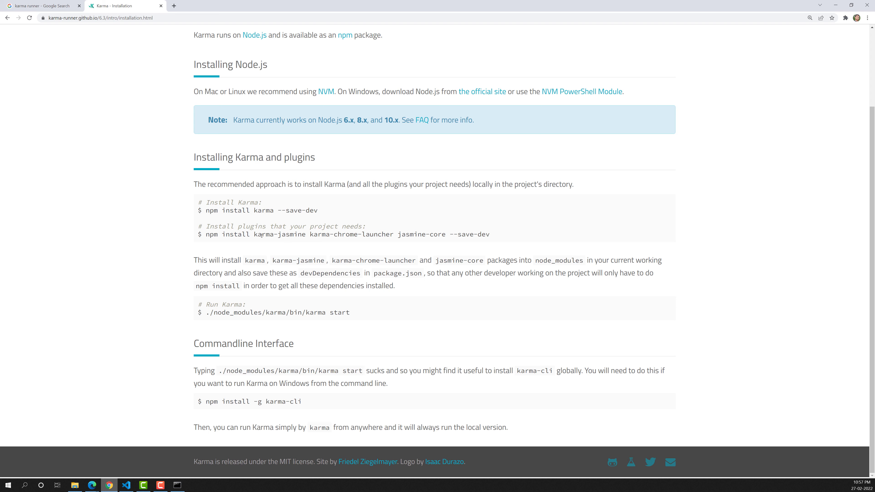
pyautogui.moveTo(255, 235); pyautogui.dragTo(307, 235)
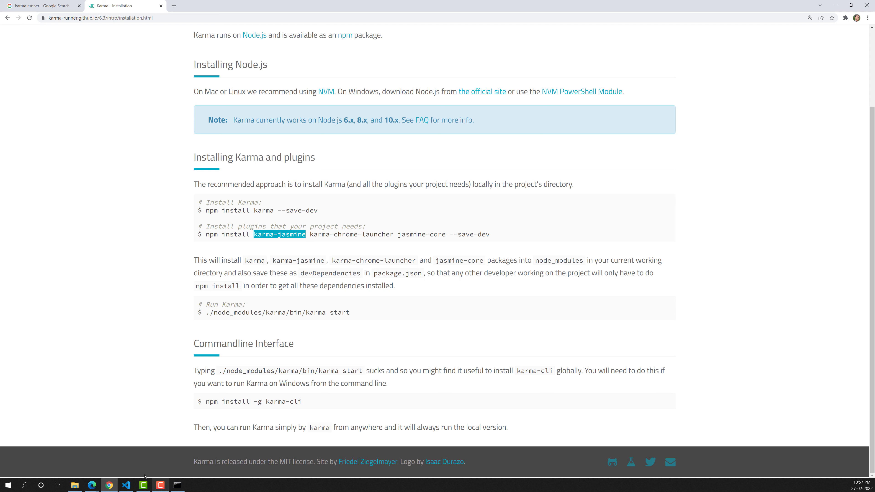
pyautogui.click(177, 486)
# Install karma-jasmine with --save-dev, correcting the misspelled karma-jasmin command.
pyautogui.click(314, 310)
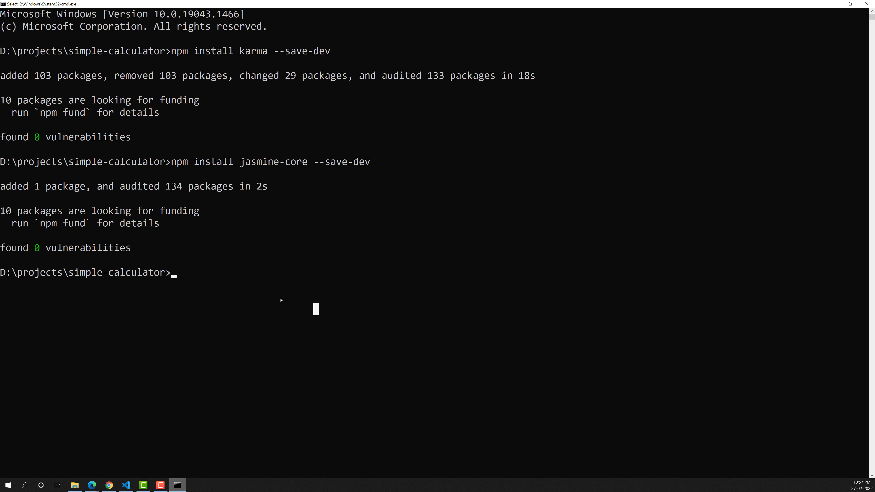
pyautogui.press('Escape')
pyautogui.write('npm install karma-ja')
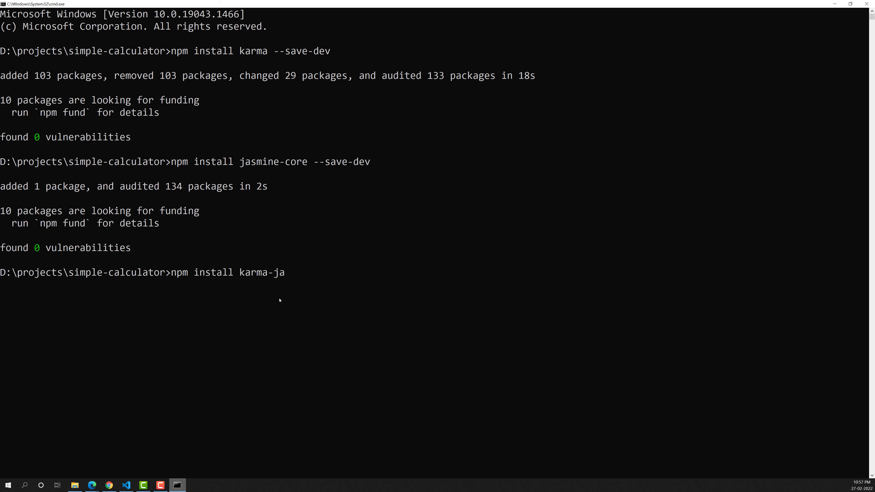
pyautogui.write('smin --save-dev')
pyautogui.press('Return')
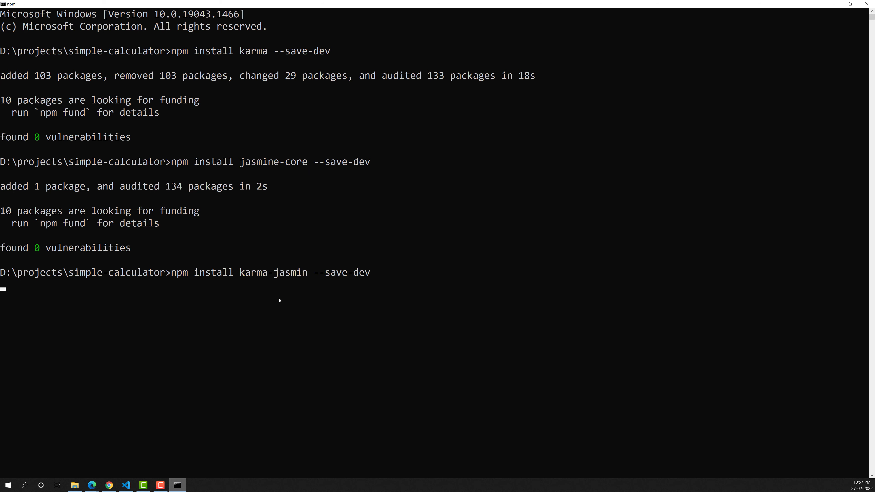
pyautogui.hotkey('ctrl', 'c')
pyautogui.hotkey('ctrl', 'c')
pyautogui.press('Up')
pyautogui.press('Left')
pyautogui.press('Left')
pyautogui.press('Left')
pyautogui.press('Left')
pyautogui.press('Left')
pyautogui.press('Left')
pyautogui.press('Left')
pyautogui.press('Left')
pyautogui.press('Left')
pyautogui.press('Left')
pyautogui.press('Left')
pyautogui.write('e')
pyautogui.press('Return')
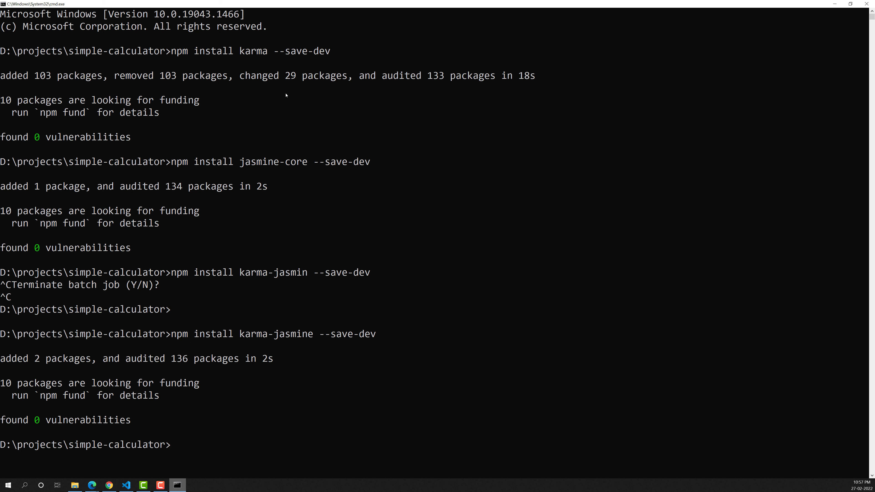
# Highlight karma, jasmine-core and karma-jasmine in the three install commands' output.
pyautogui.moveTo(237, 53); pyautogui.dragTo(272, 56)
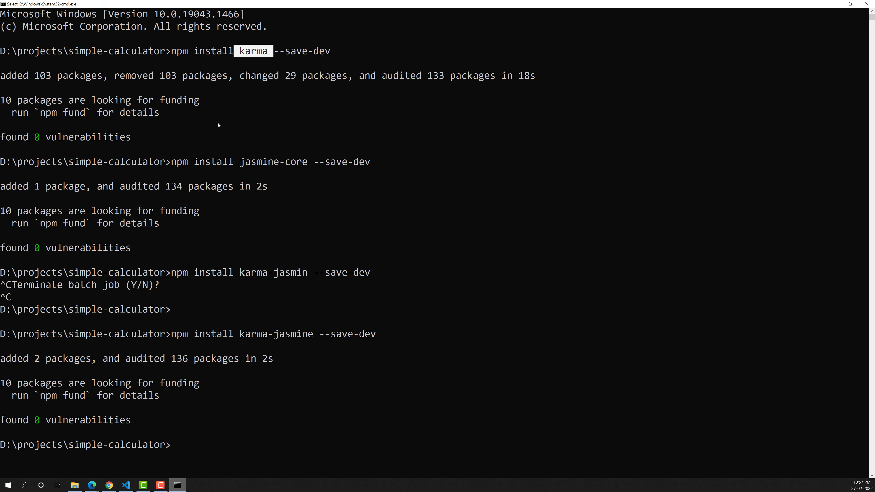
pyautogui.moveTo(244, 163); pyautogui.dragTo(312, 163)
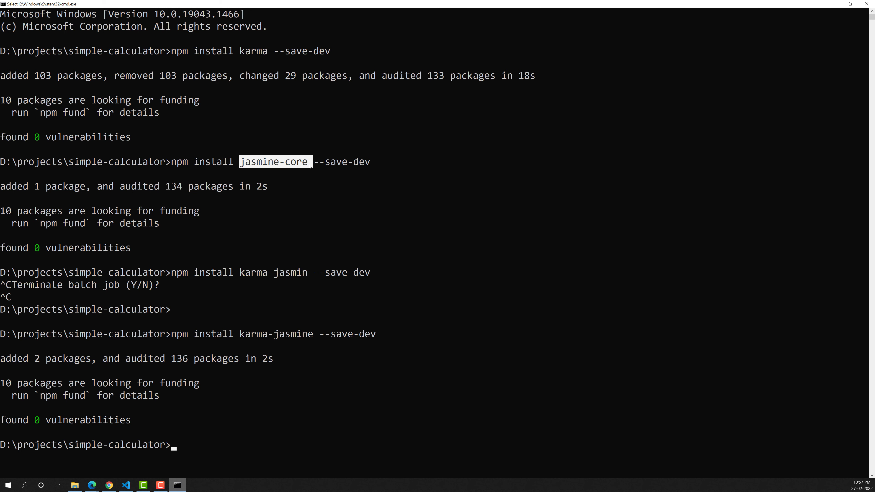
pyautogui.click(310, 163)
pyautogui.moveTo(240, 334); pyautogui.dragTo(307, 337)
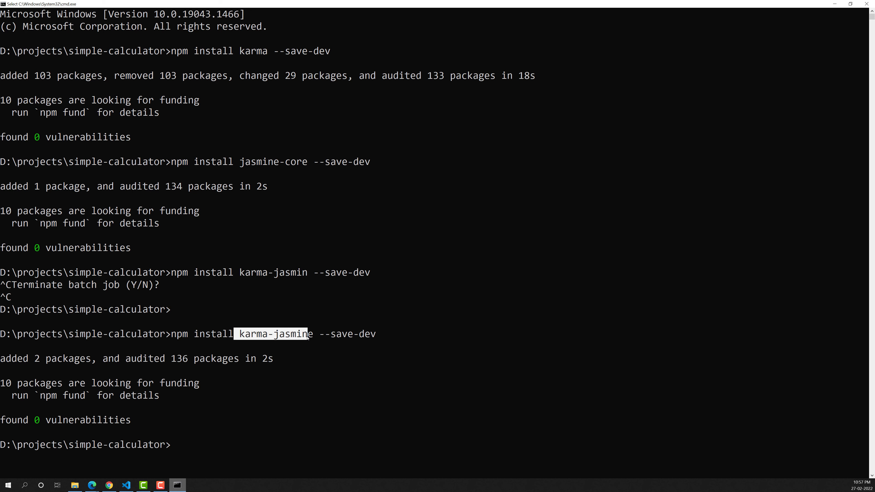
pyautogui.moveTo(250, 51); pyautogui.dragTo(272, 52)
pyautogui.click(270, 51)
pyautogui.moveTo(263, 162); pyautogui.dragTo(303, 163)
pyautogui.moveTo(245, 334); pyautogui.dragTo(324, 333)
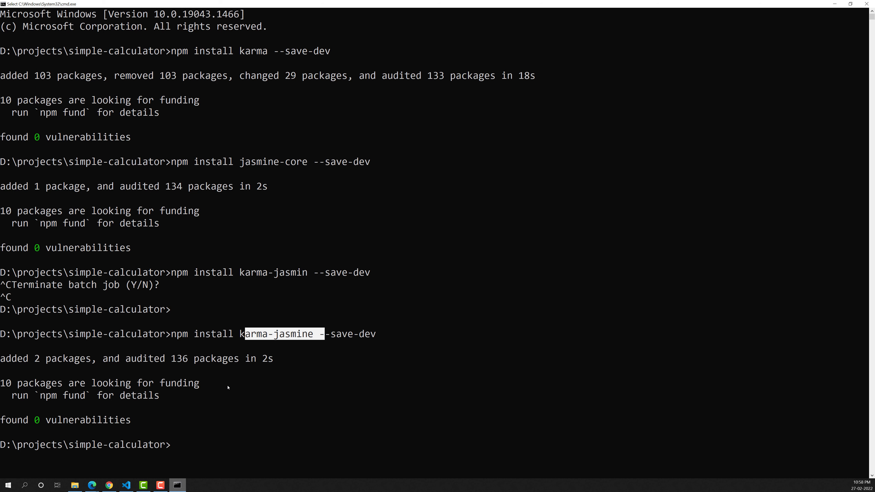
pyautogui.click(333, 420)
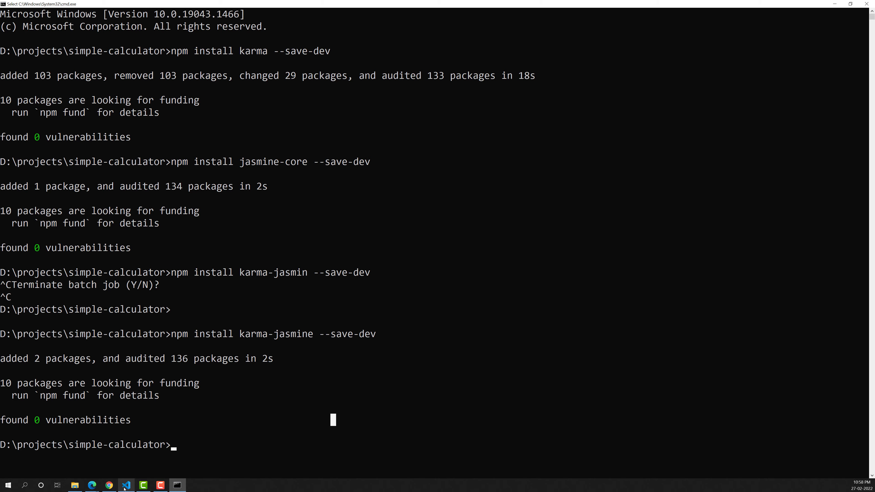
pyautogui.click(126, 485)
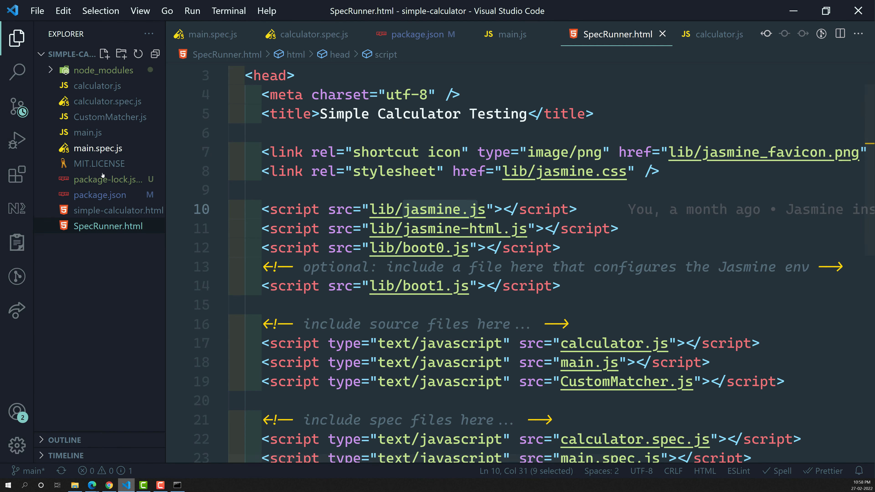
# Replace the old echo test script in package.json with "karma start" and save.
pyautogui.click(99, 195)
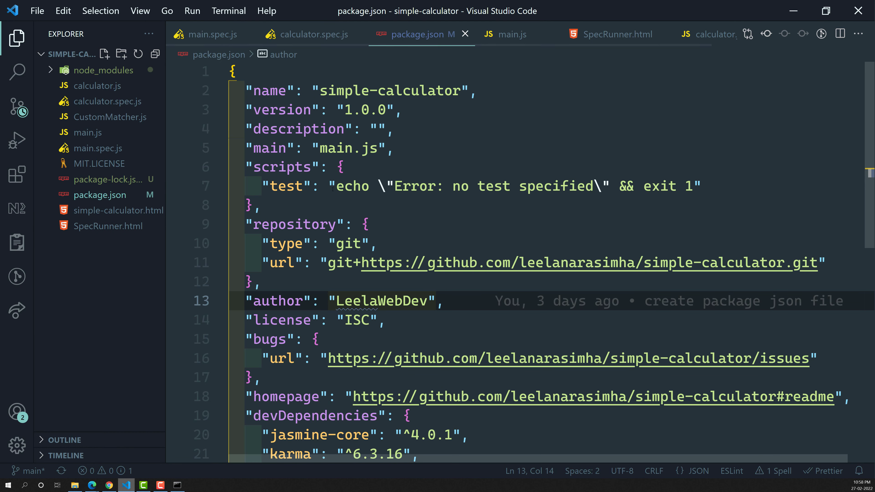
pyautogui.click(394, 148)
pyautogui.click(336, 224)
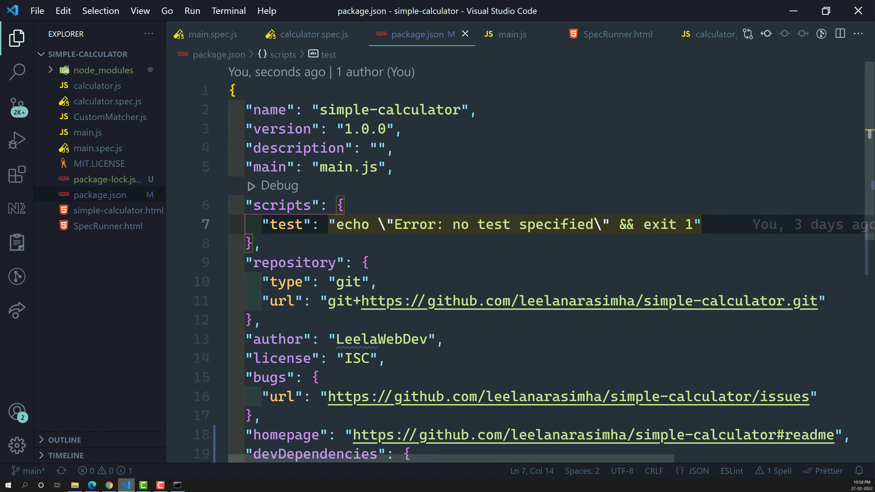
pyautogui.write('karma s')
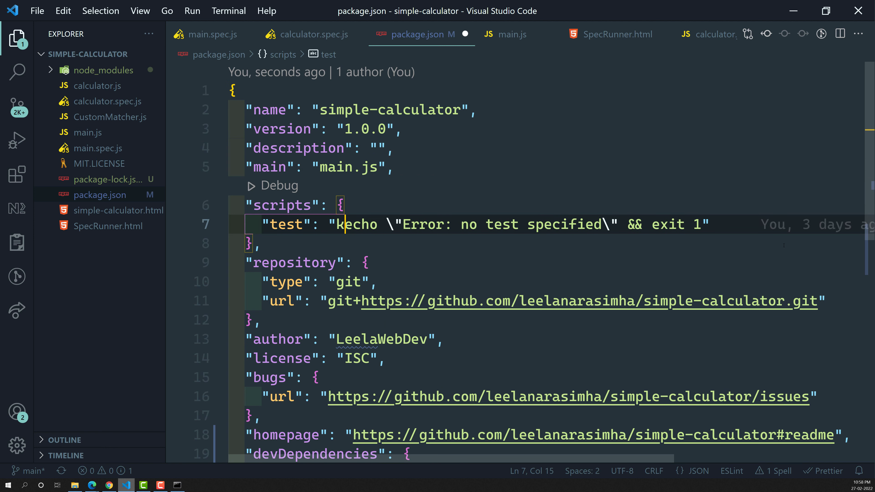
pyautogui.write('tart')
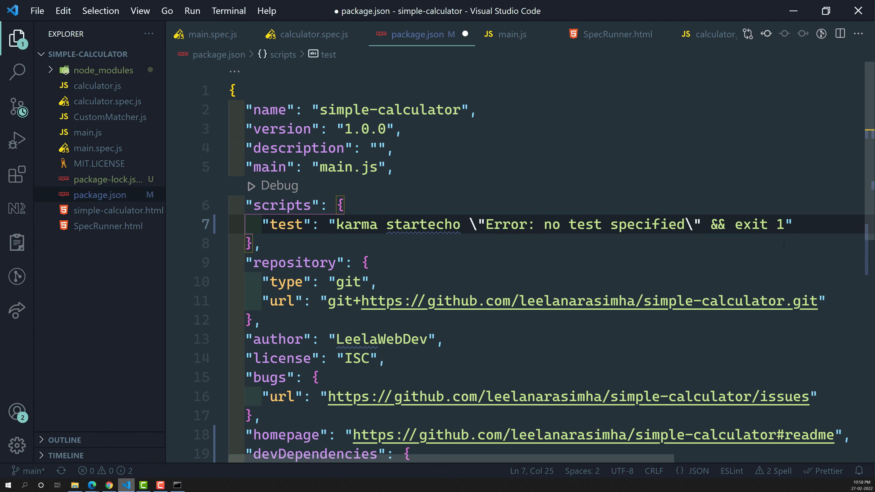
pyautogui.hotkey('shift', 'End')
pyautogui.hotkey('shift', 'Left')
pyautogui.hotkey('shift', 'Left')
pyautogui.hotkey('shift', 'Right')
pyautogui.press('BackSpace')
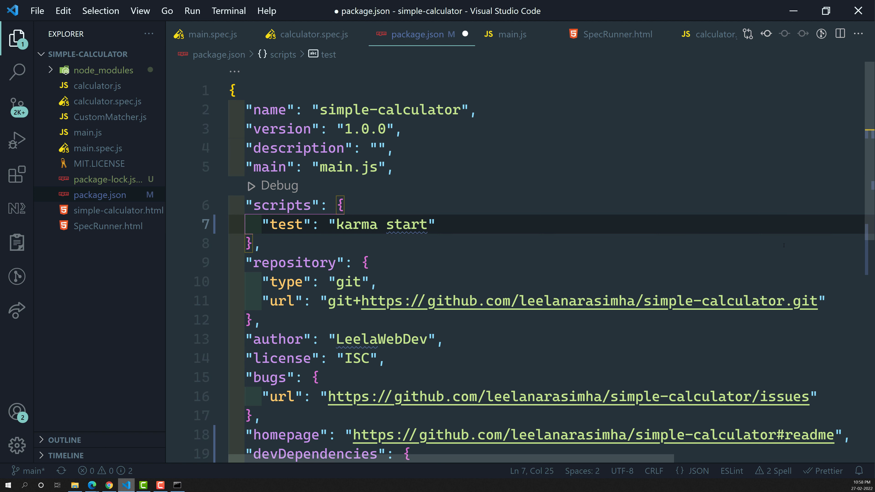
pyautogui.hotkey('ctrl', 's')
# Run karma start in the simple-calculator project folder in Command Prompt.
pyautogui.click(177, 486)
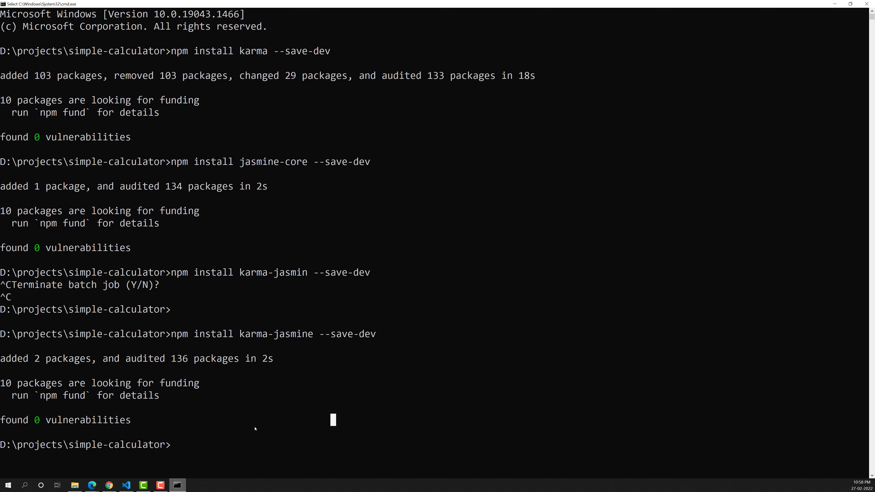
pyautogui.write('karma start')
pyautogui.press('Return')
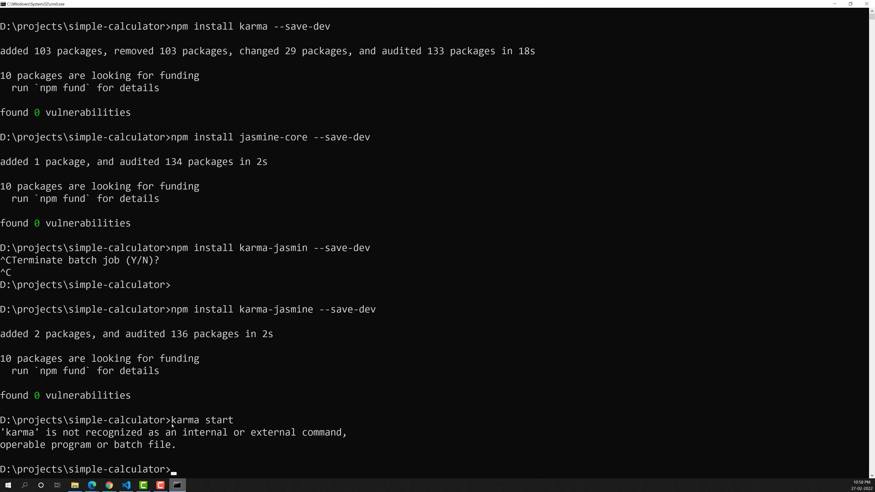
# Compare the failed karma command with the earlier karma install command in the output.
pyautogui.moveTo(171, 420); pyautogui.dragTo(202, 423)
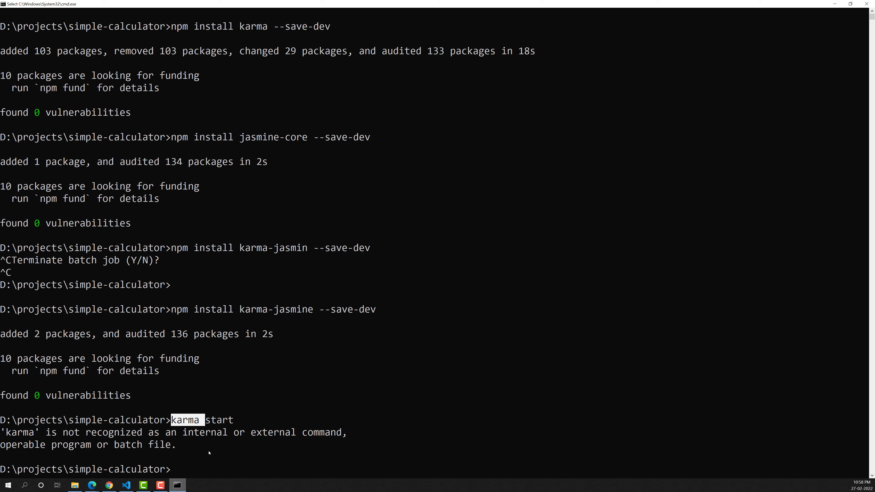
pyautogui.scroll(1, 268, 402)
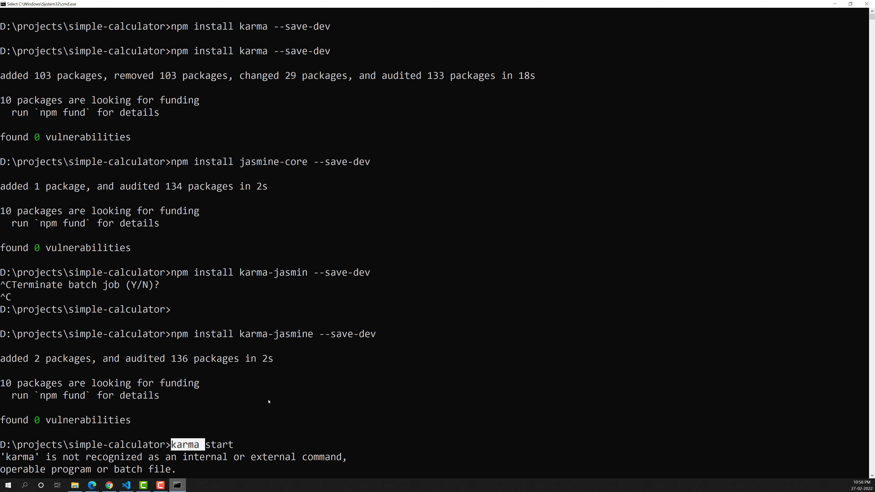
pyautogui.moveTo(240, 51); pyautogui.dragTo(324, 45)
pyautogui.click(299, 100)
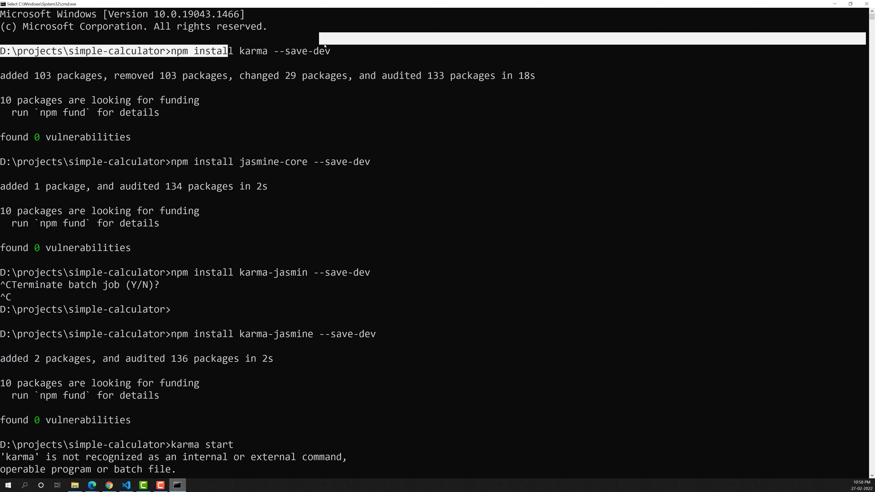
pyautogui.click(317, 178)
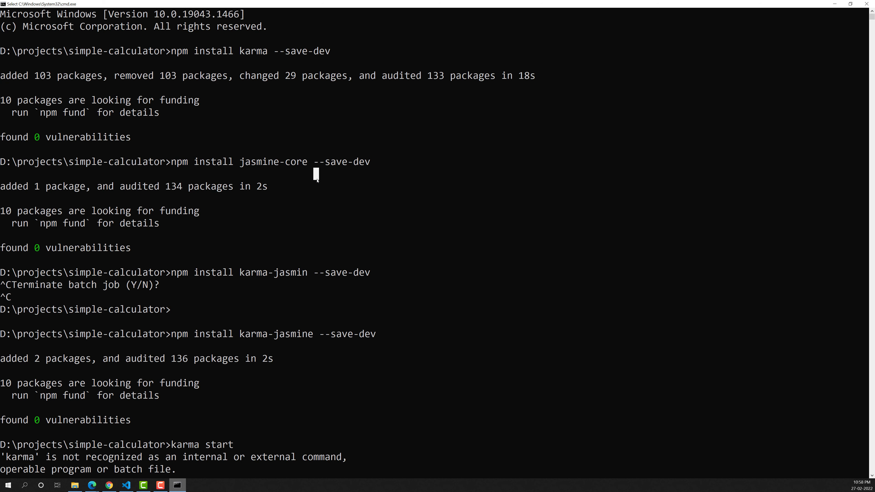
pyautogui.scroll(-7, 265, 438)
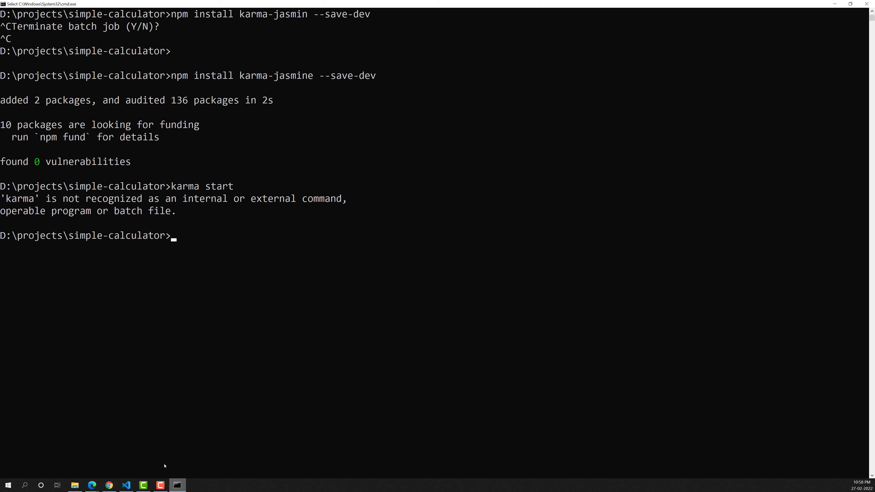
# Highlight the local Run Karma command ./node_modules/karma/bin/karma start on Chrome's Karma page.
pyautogui.click(109, 485)
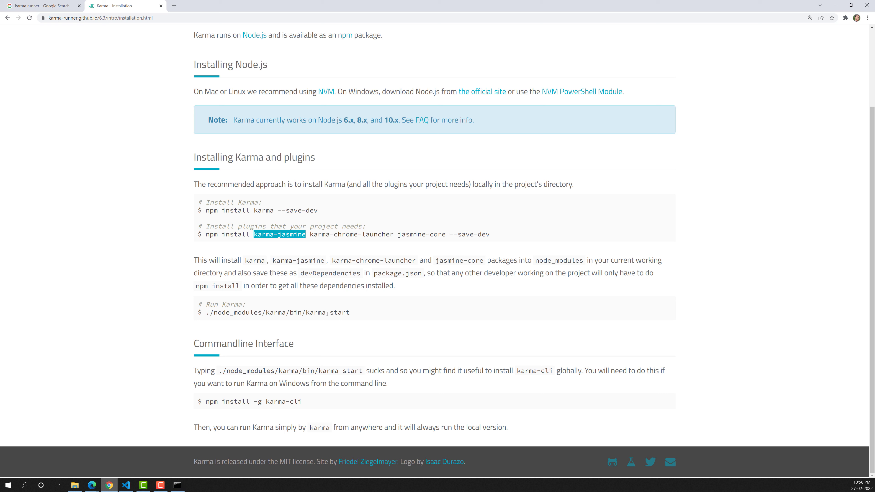
pyautogui.moveTo(210, 313); pyautogui.dragTo(353, 316)
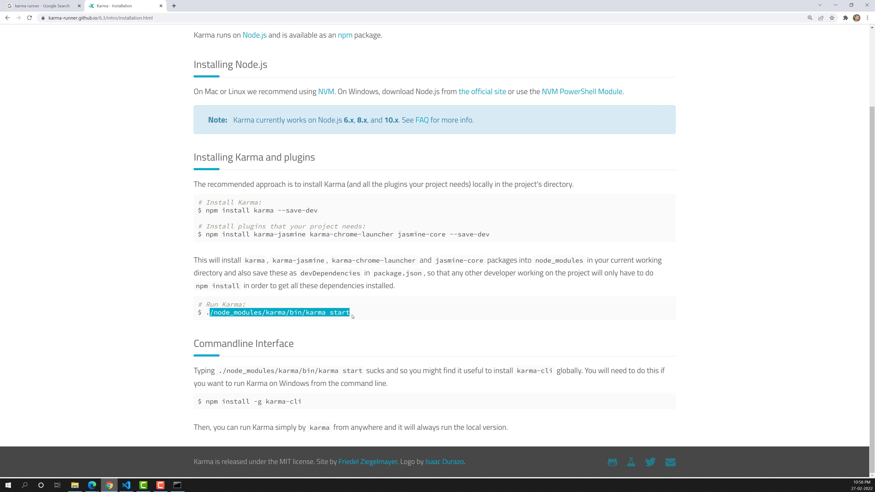